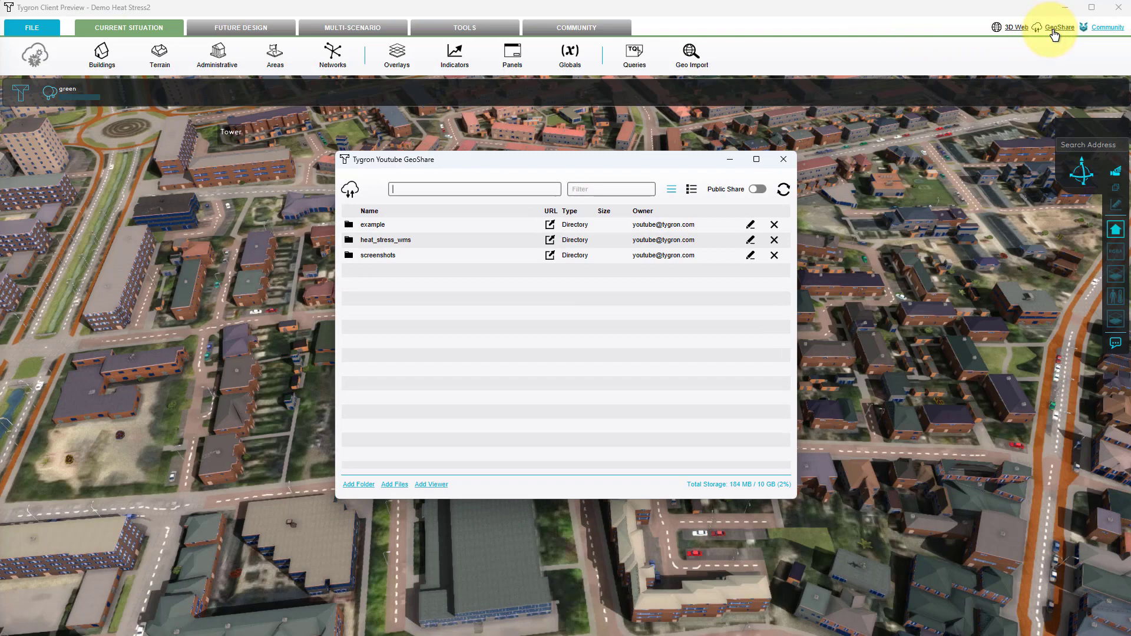
Browse Public Share to demo_projects/demo_heat_stress/3d_model_data/slpk and download example_wageningen_28992.slpk via its web link
click(765, 189)
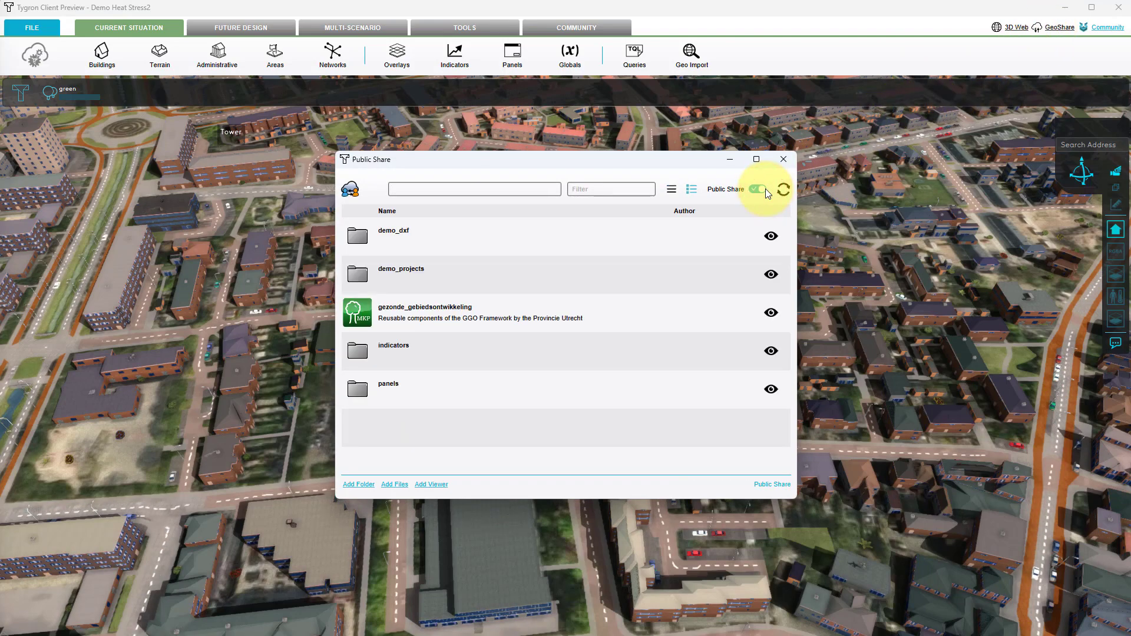
double_click(377, 268)
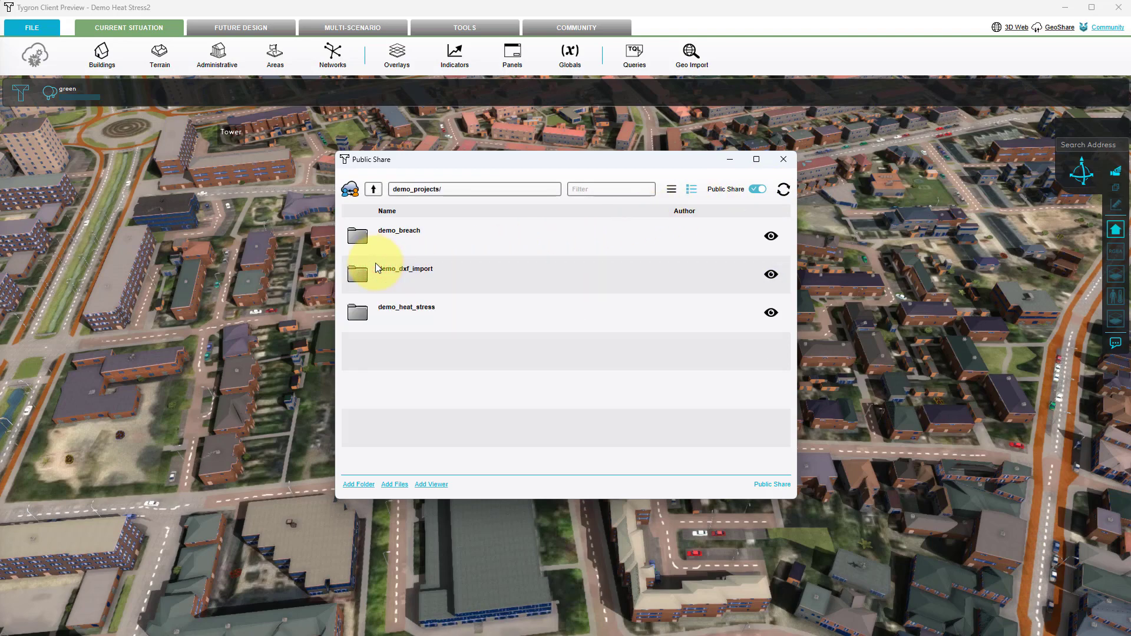
double_click(406, 311)
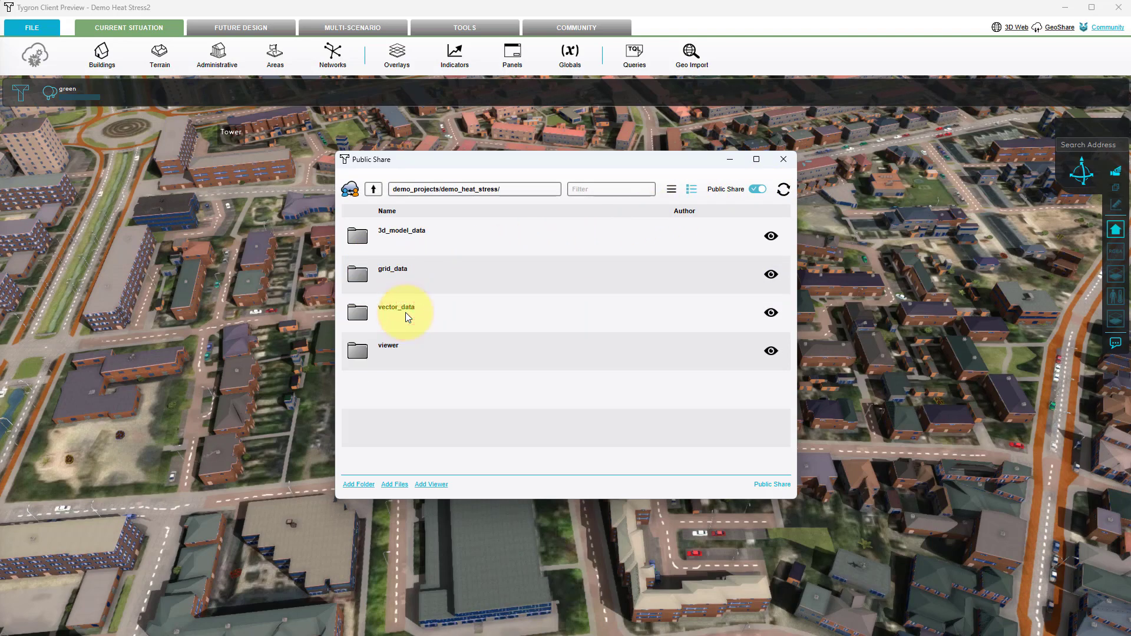
double_click(406, 232)
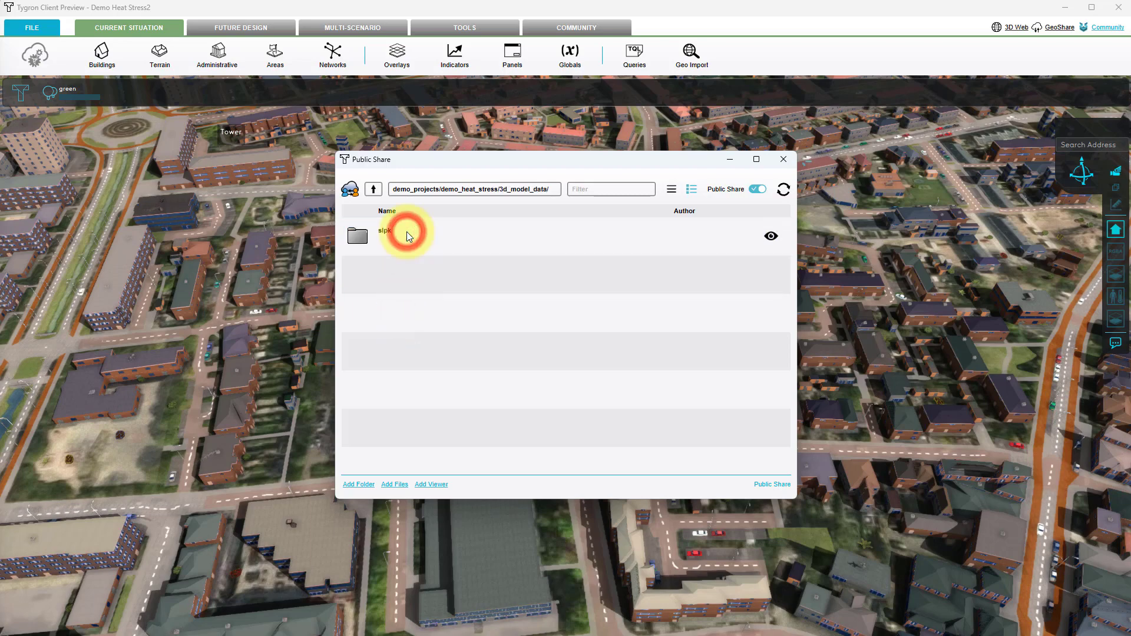
double_click(387, 232)
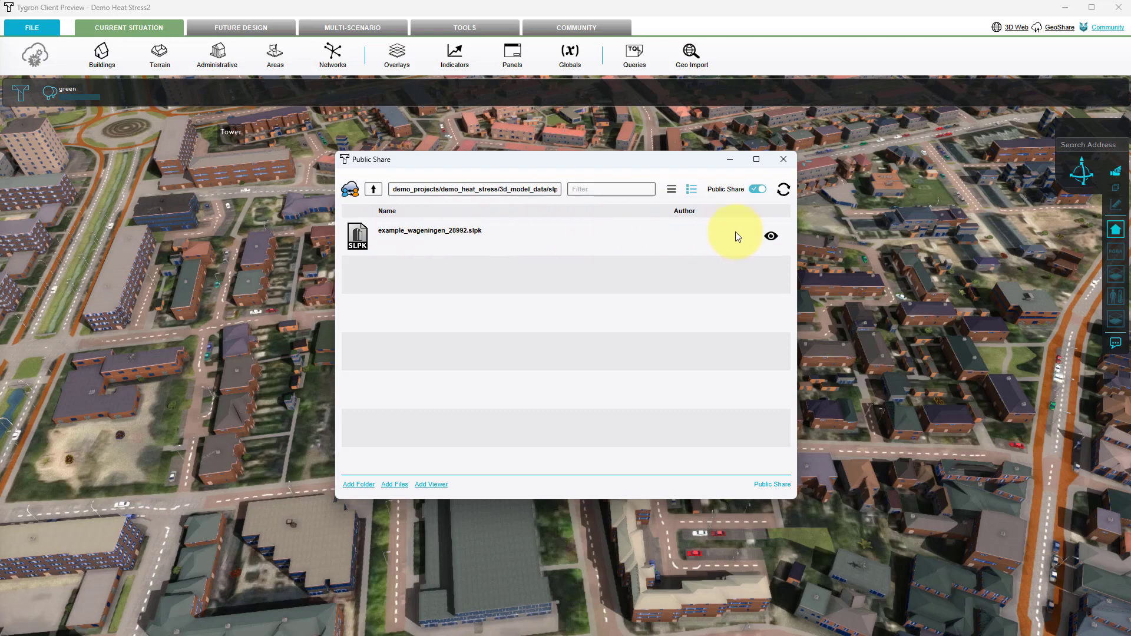
click(769, 232)
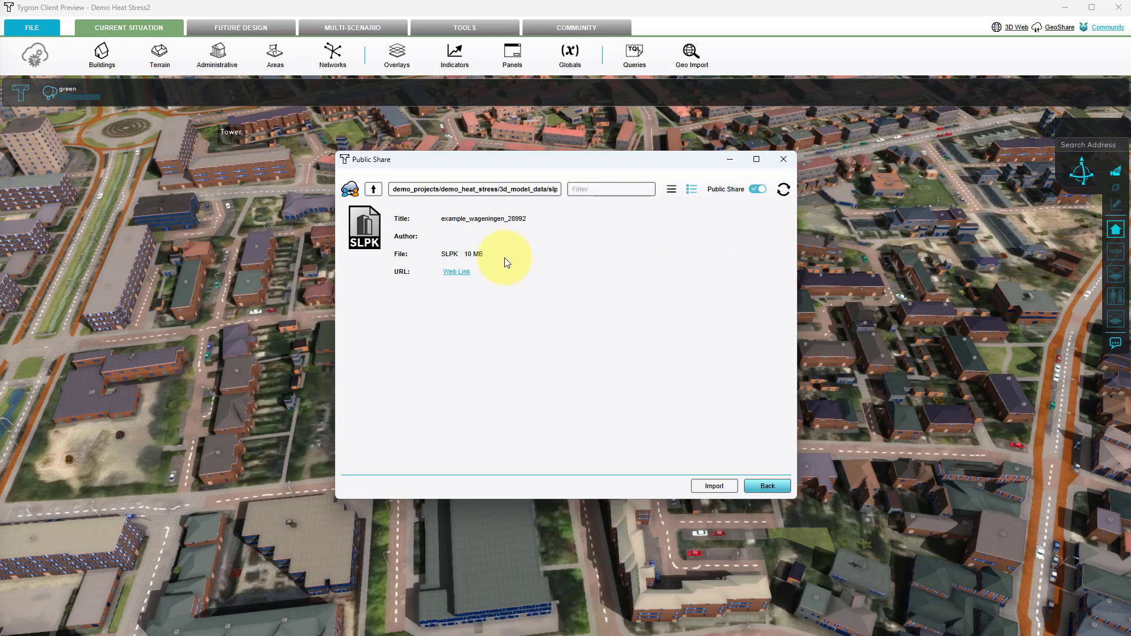
click(468, 276)
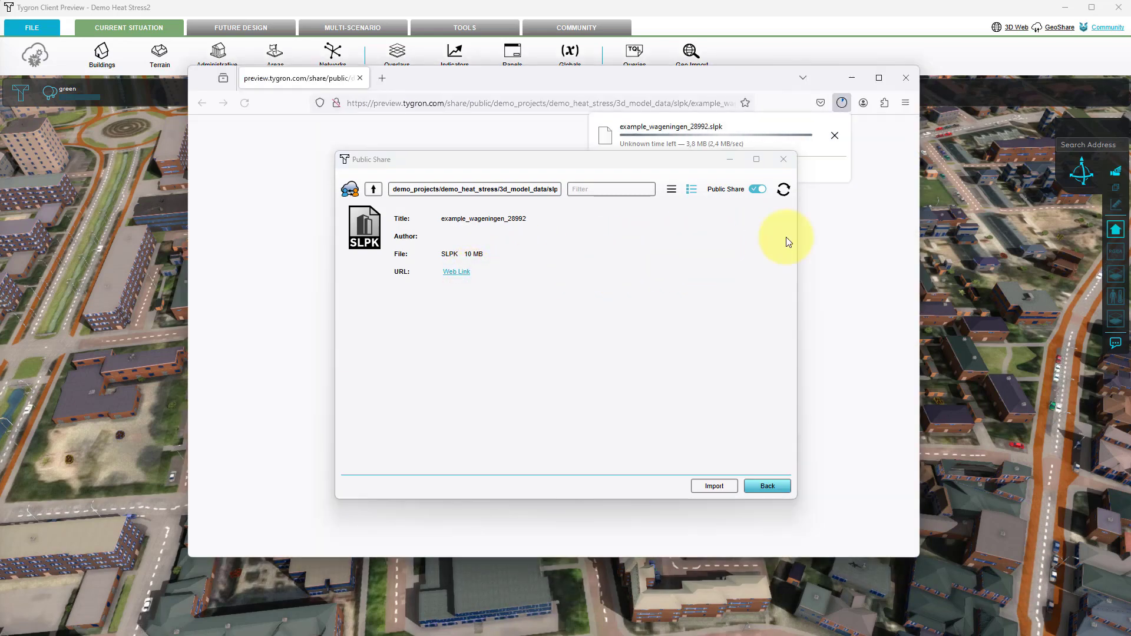
Drag the downloaded example_wageningen_28992.slpk from the Firefox downloads Library onto the Tygron 3D view
click(790, 162)
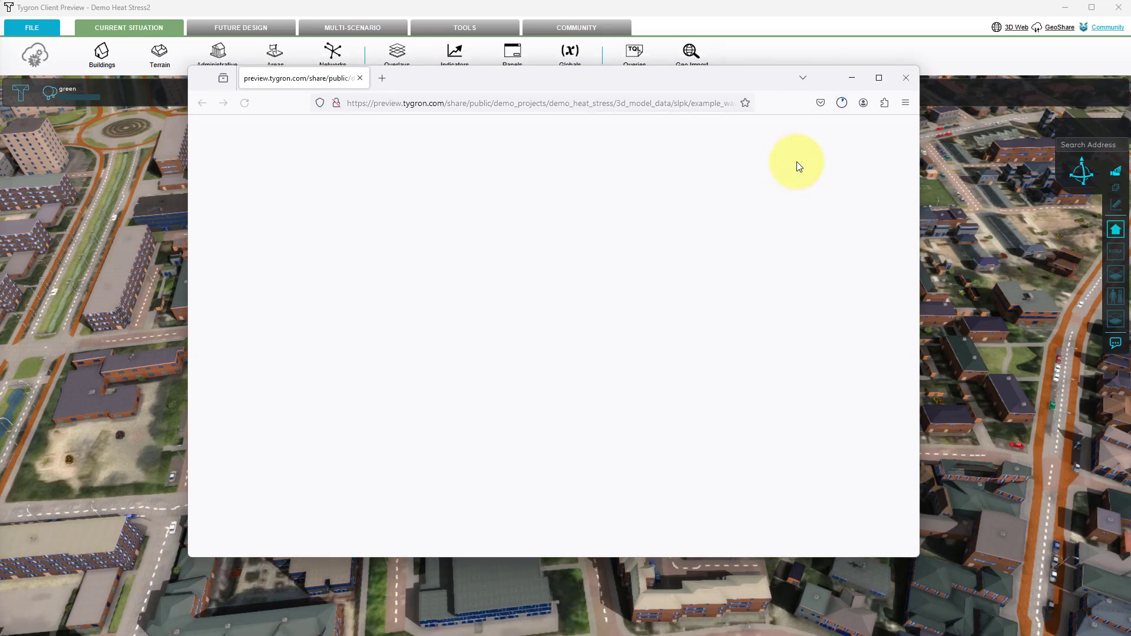
click(842, 110)
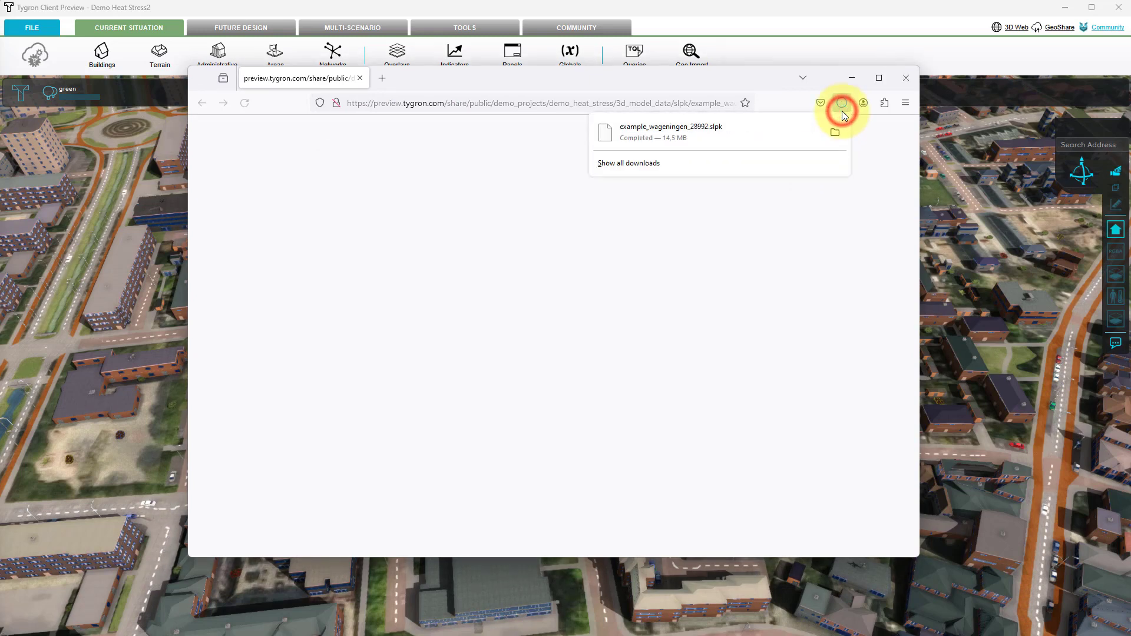
click(659, 161)
drag(504, 126, 159, 245)
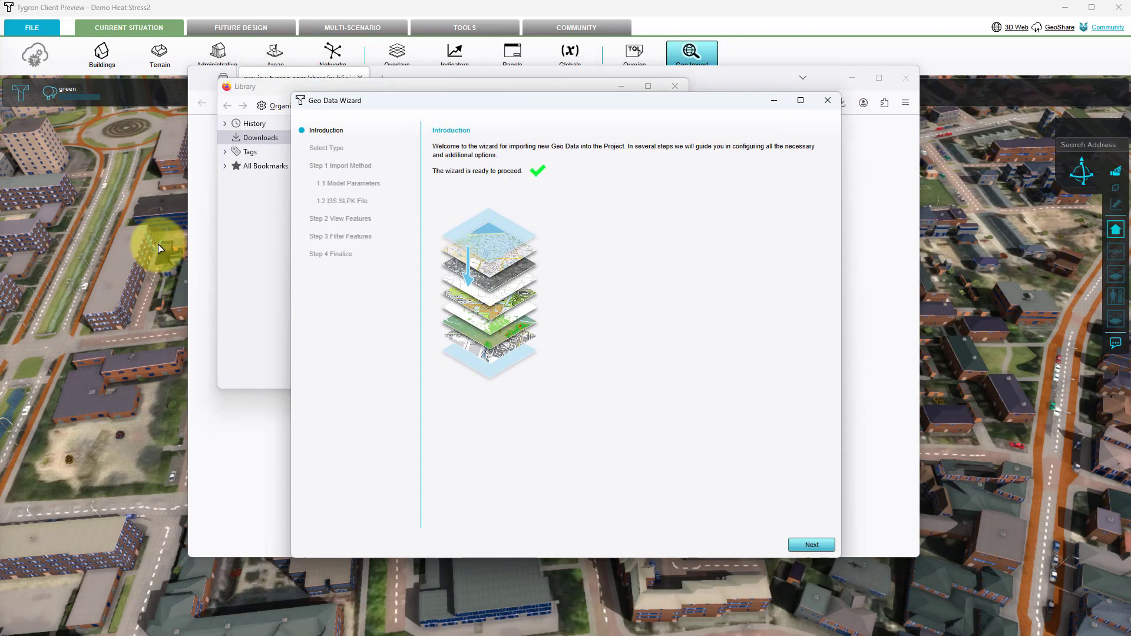
Close the Library and Firefox windows, pass the wizard introduction, and import as Buildings
click(676, 86)
click(913, 81)
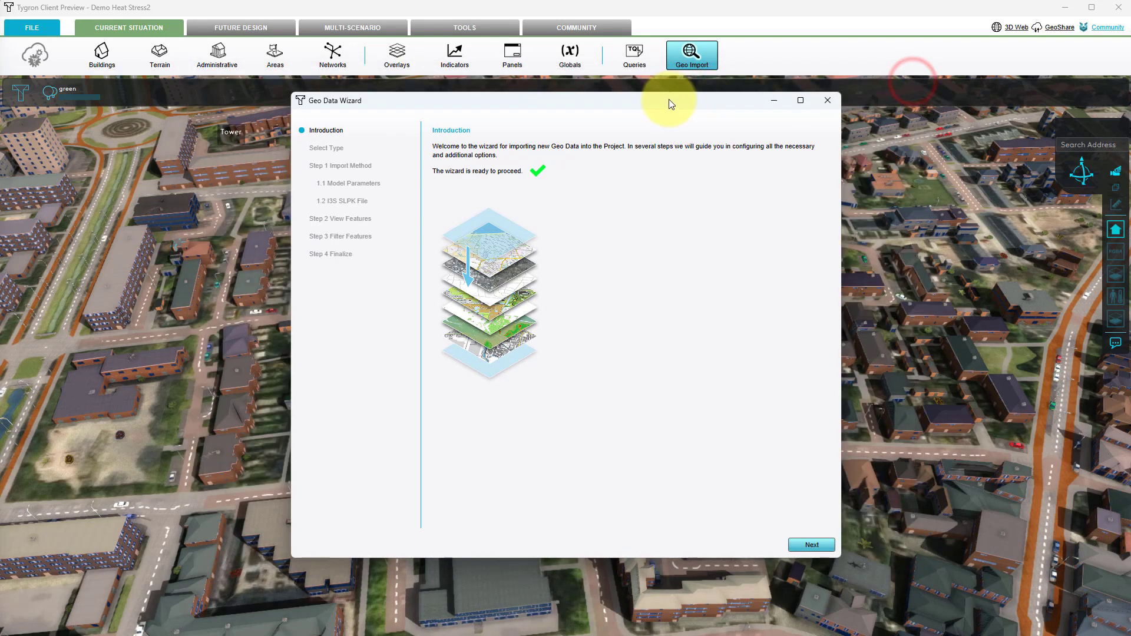
drag(669, 99, 664, 106)
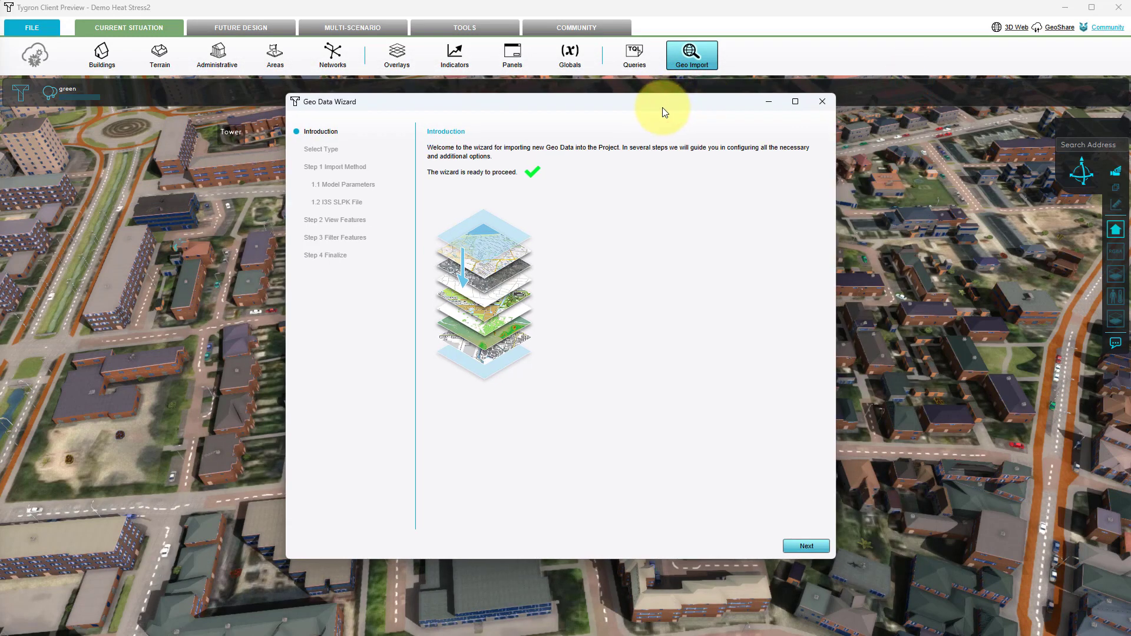
click(799, 545)
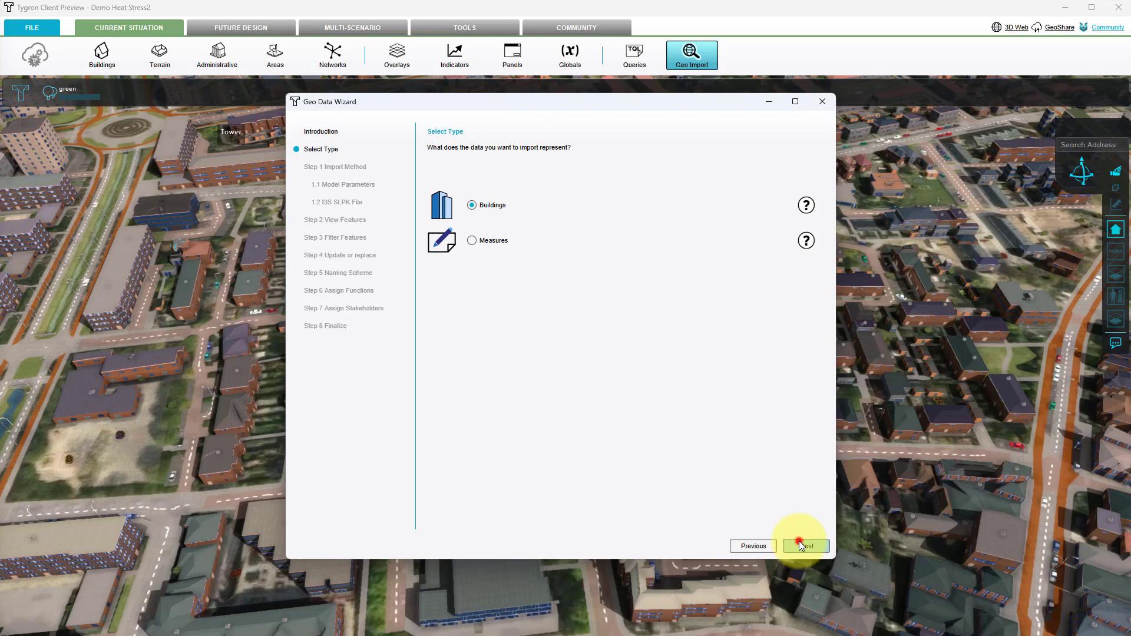
click(802, 546)
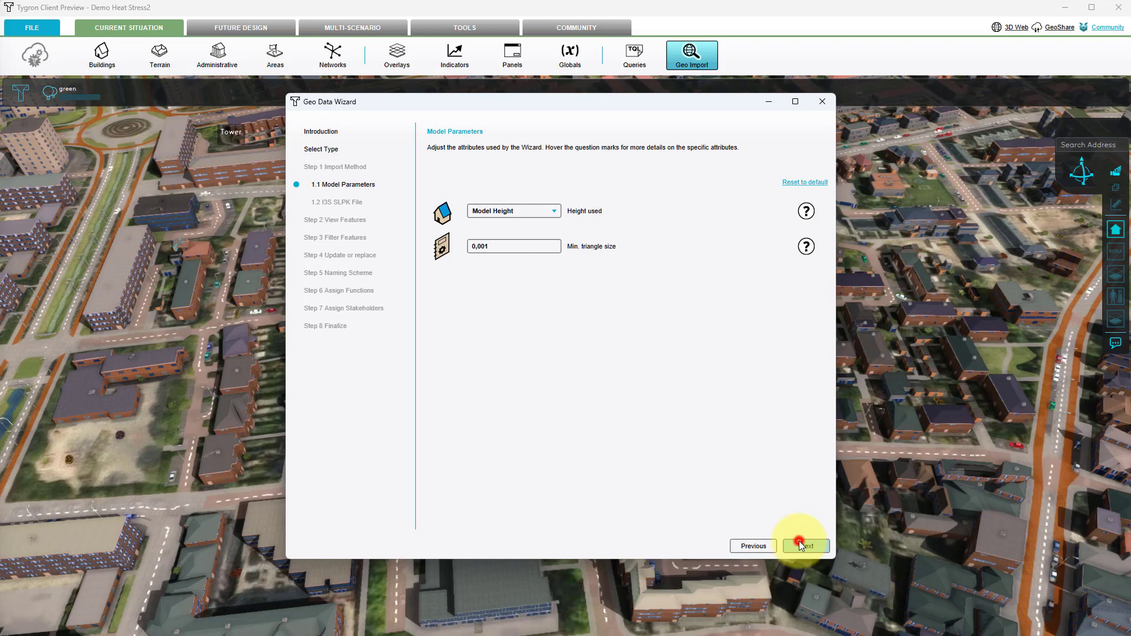
Accept default model parameters and continue once the SLPK file loads, reaching View Features
click(800, 545)
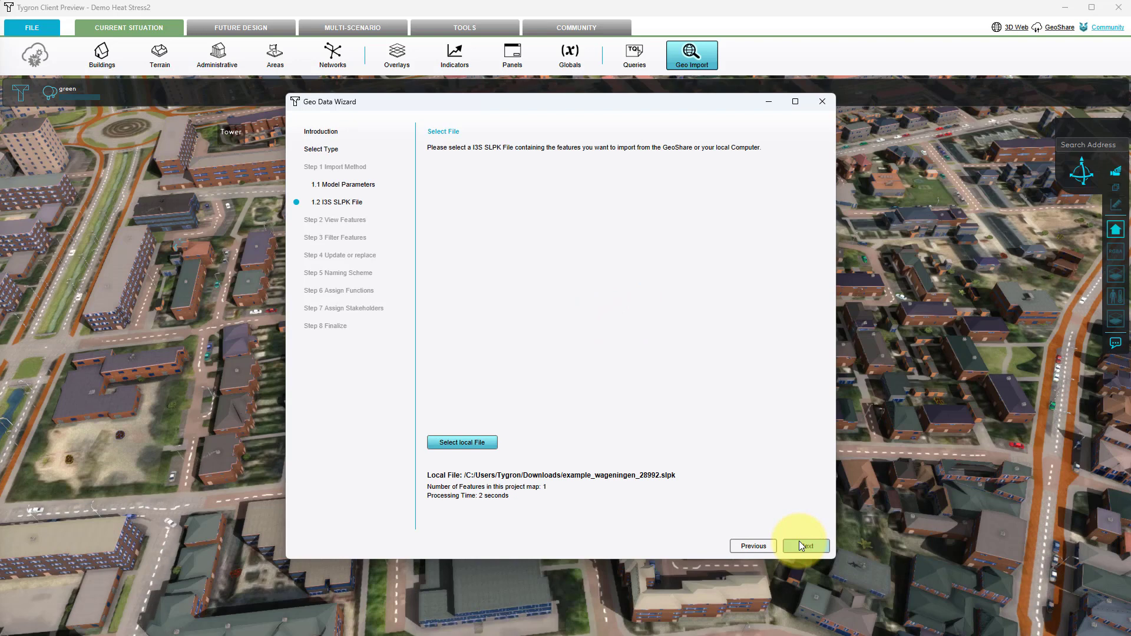
click(800, 545)
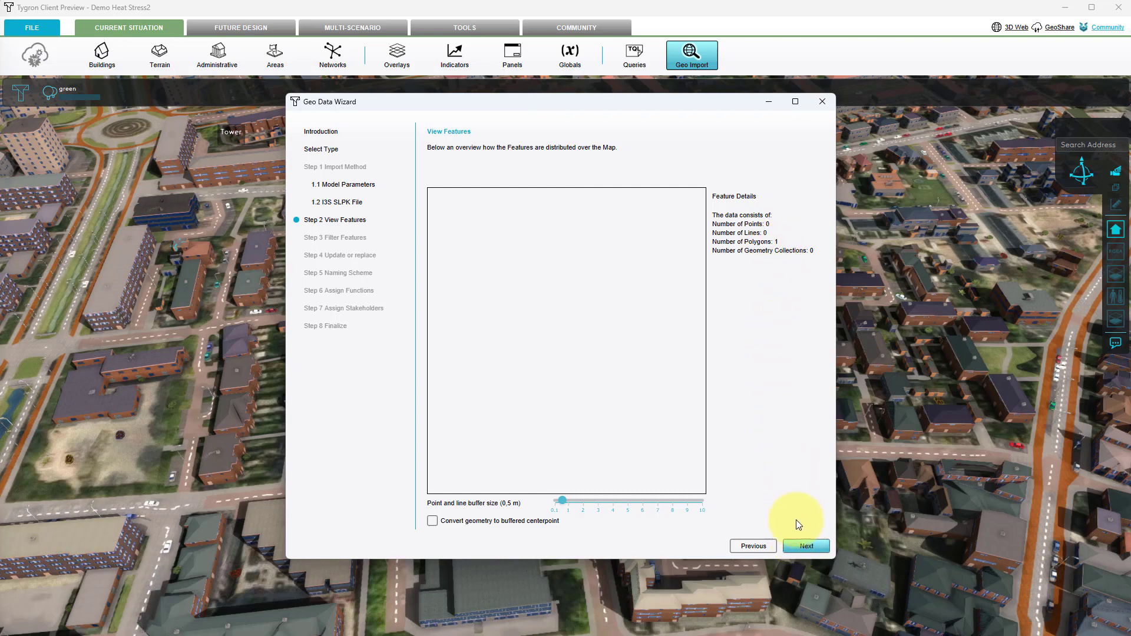
Pass the 1-polygon feature overview and keep No Filtering selected
click(801, 545)
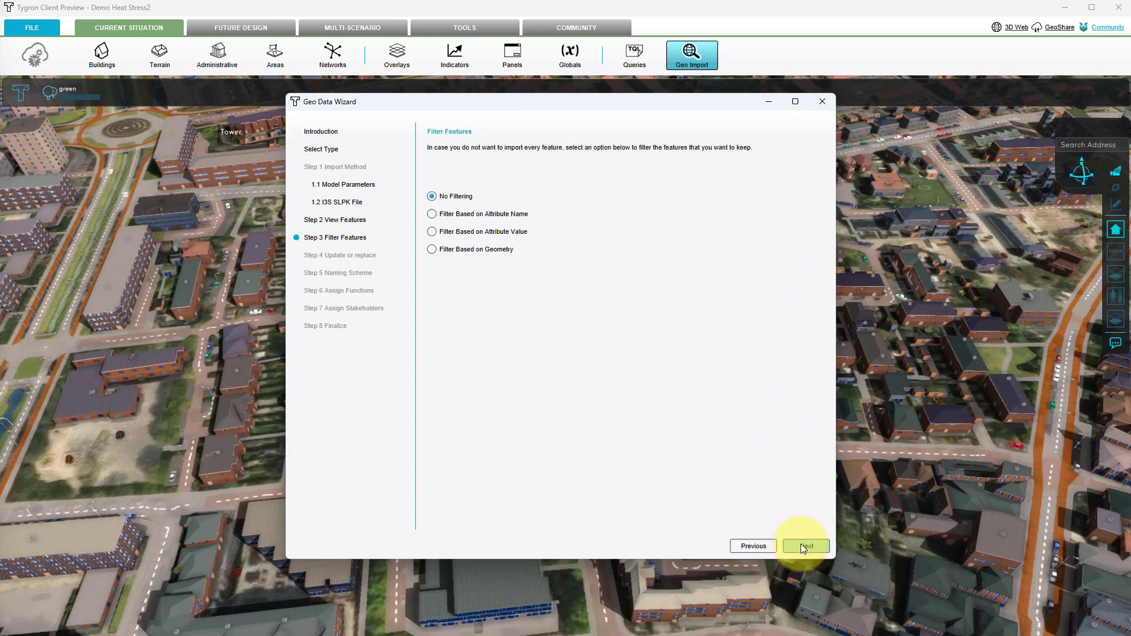
click(800, 546)
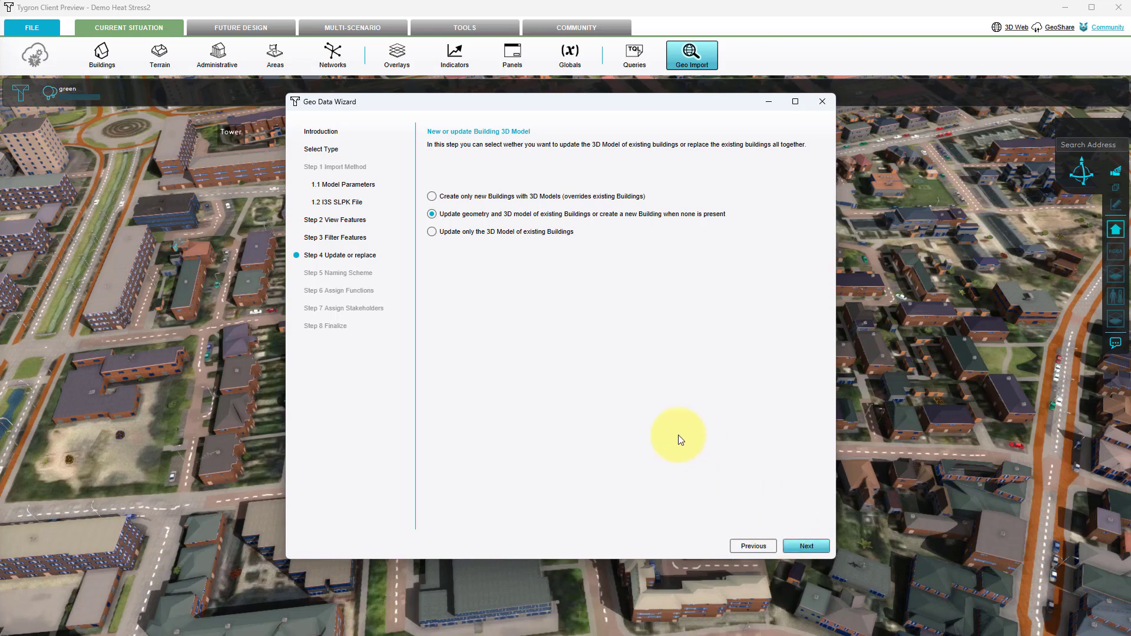
Choose 'Create only new Buildings with 3D Models' and keep 'Based on matched Function' naming
click(432, 196)
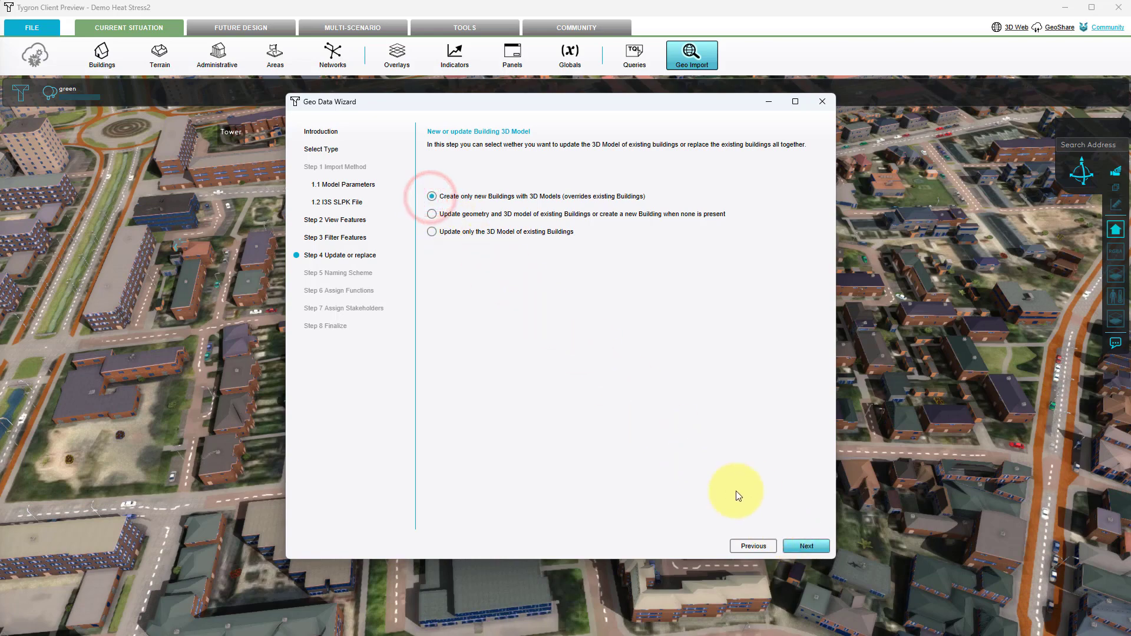
click(799, 542)
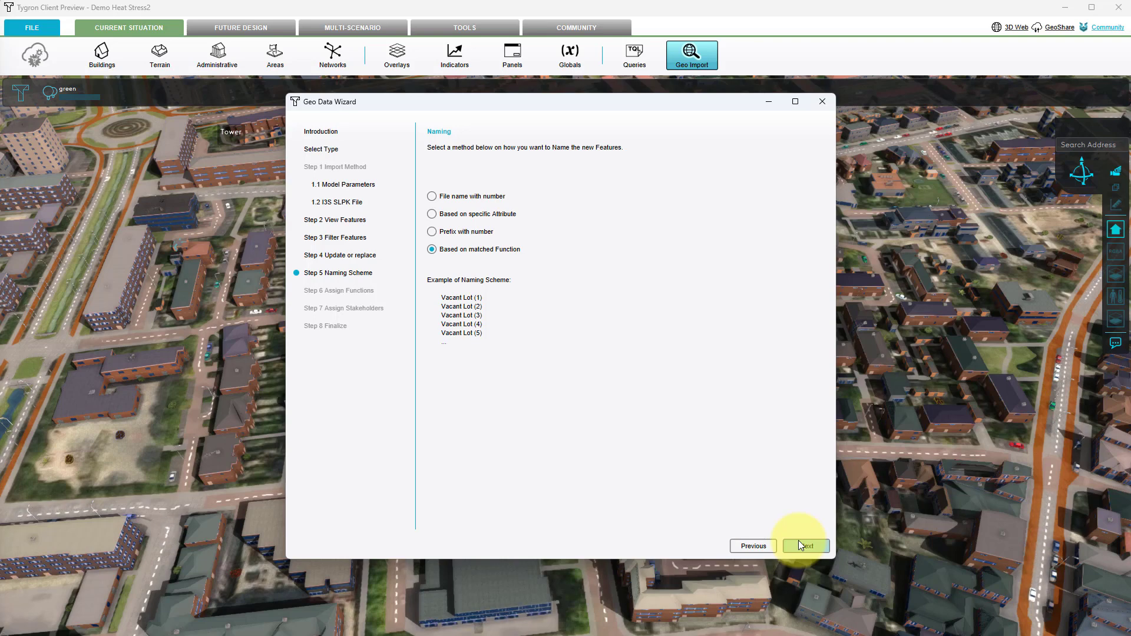
click(800, 544)
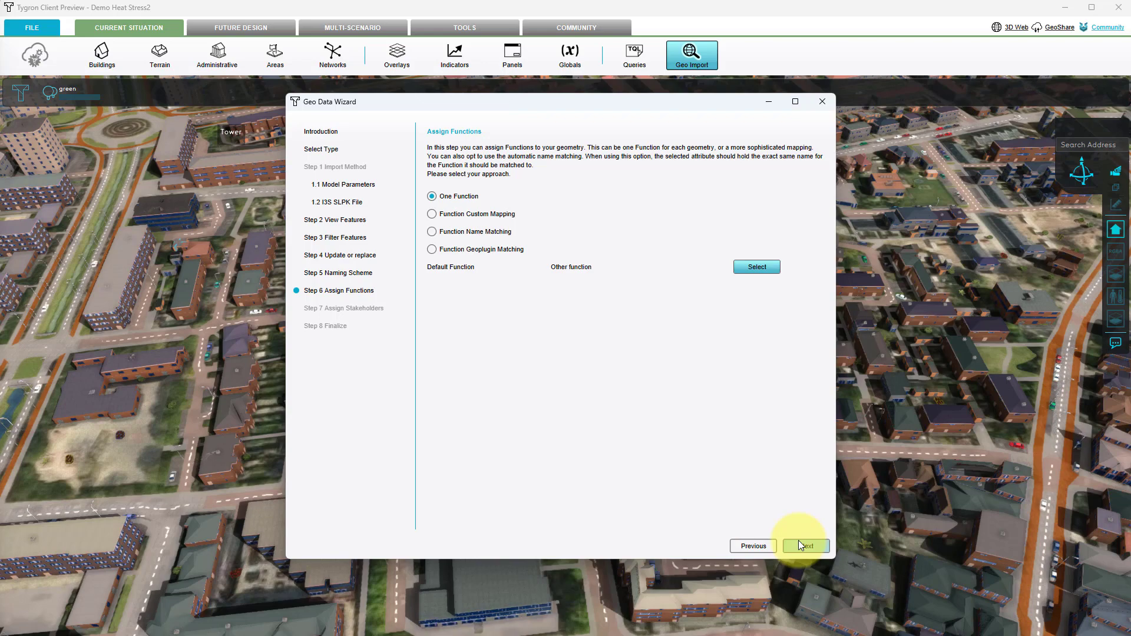
Accept the Other function and Municipality stakeholder defaults, then finish the import
click(799, 545)
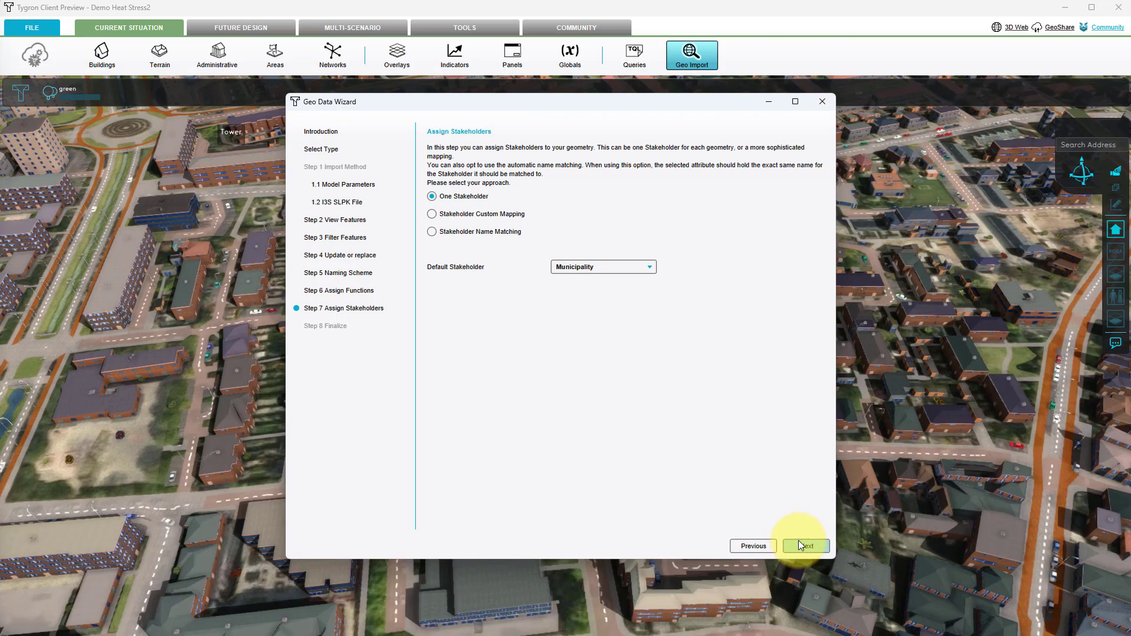
click(799, 544)
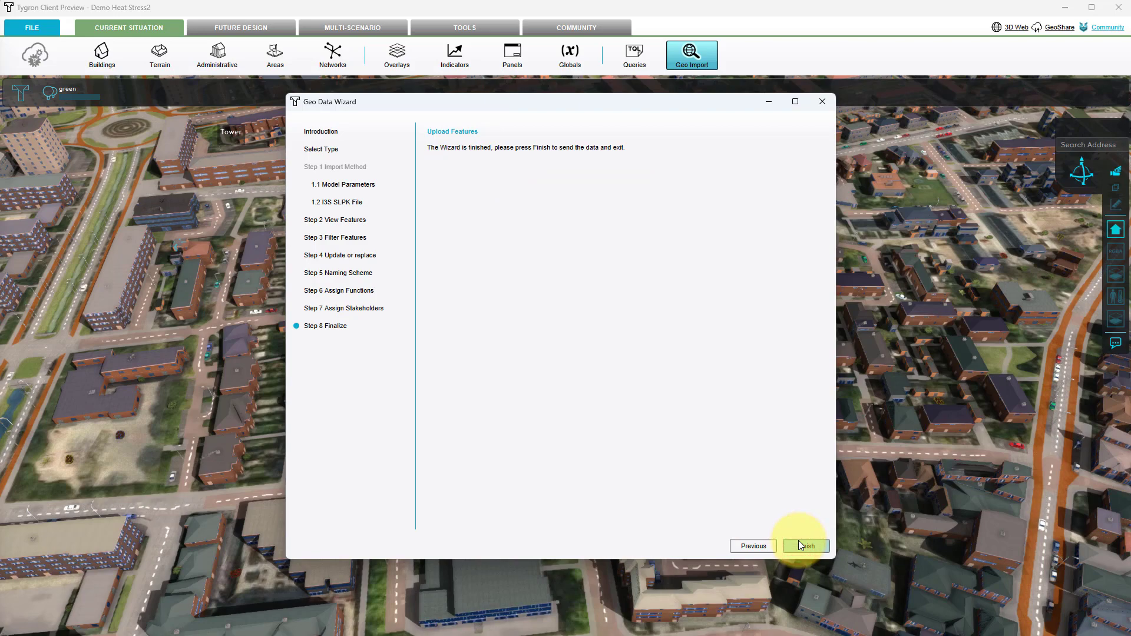
click(805, 545)
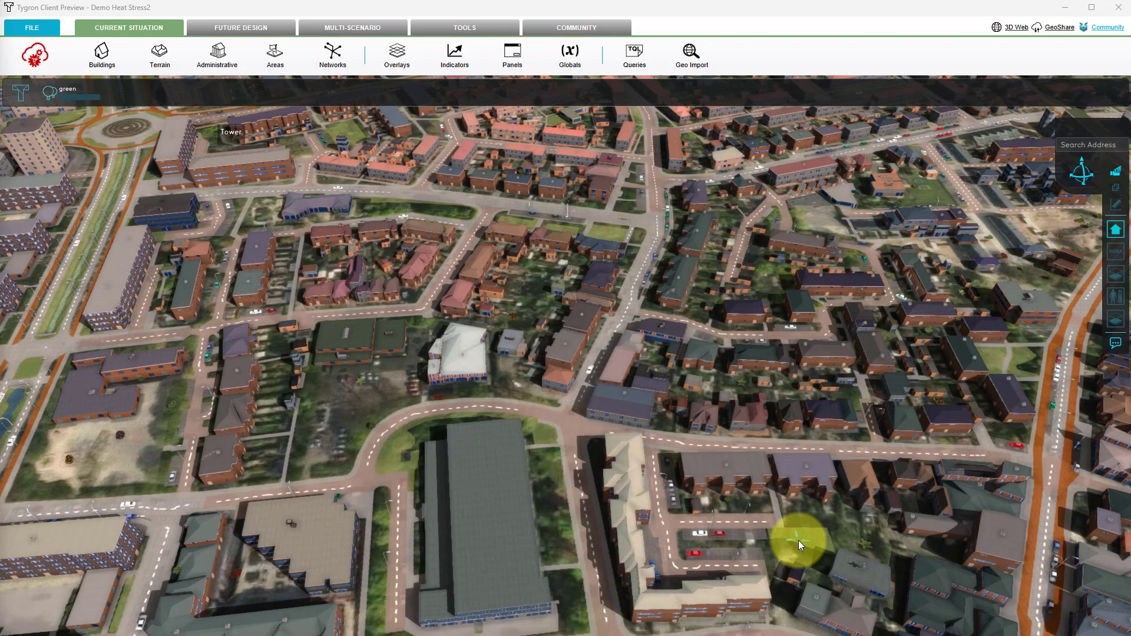
Pan and zoom the city view across the neighbourhood to the open field with the new house
mouse_move(798, 539)
mouse_down()
mouse_move(691, 500)
mouse_move(531, 387)
mouse_move(449, 306)
mouse_up()
mouse_move(624, 549)
mouse_down()
mouse_move(517, 480)
mouse_move(417, 365)
mouse_up()
mouse_move(765, 546)
mouse_down()
mouse_move(521, 415)
mouse_move(478, 374)
mouse_up()
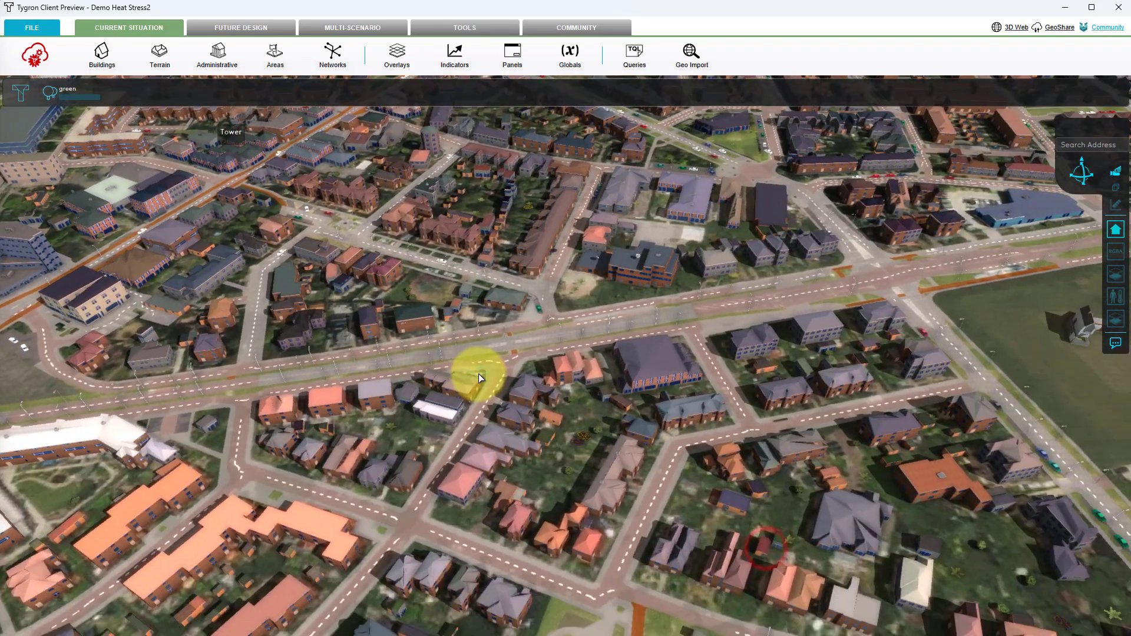
drag(847, 503, 430, 497)
mouse_move(848, 523)
mouse_down()
mouse_move(556, 522)
mouse_move(480, 501)
mouse_up()
scroll(433, 338, up, 5)
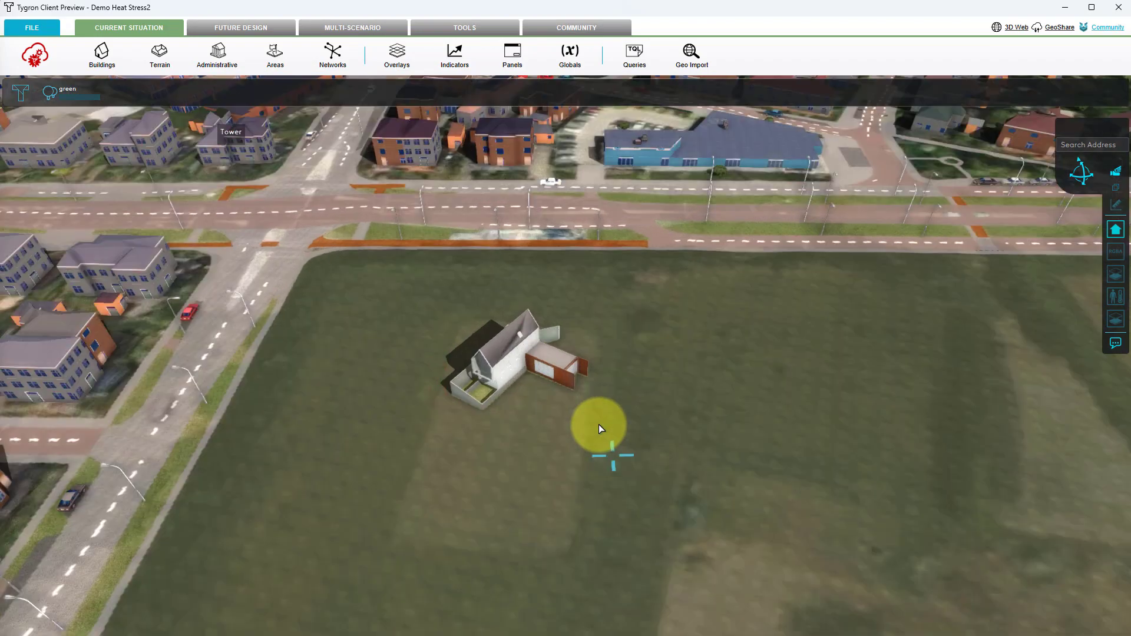
Tilt to a low perspective, centre the new house, and show its information box
right_drag(598, 424, 510, 333)
drag(490, 429, 578, 470)
click(508, 350)
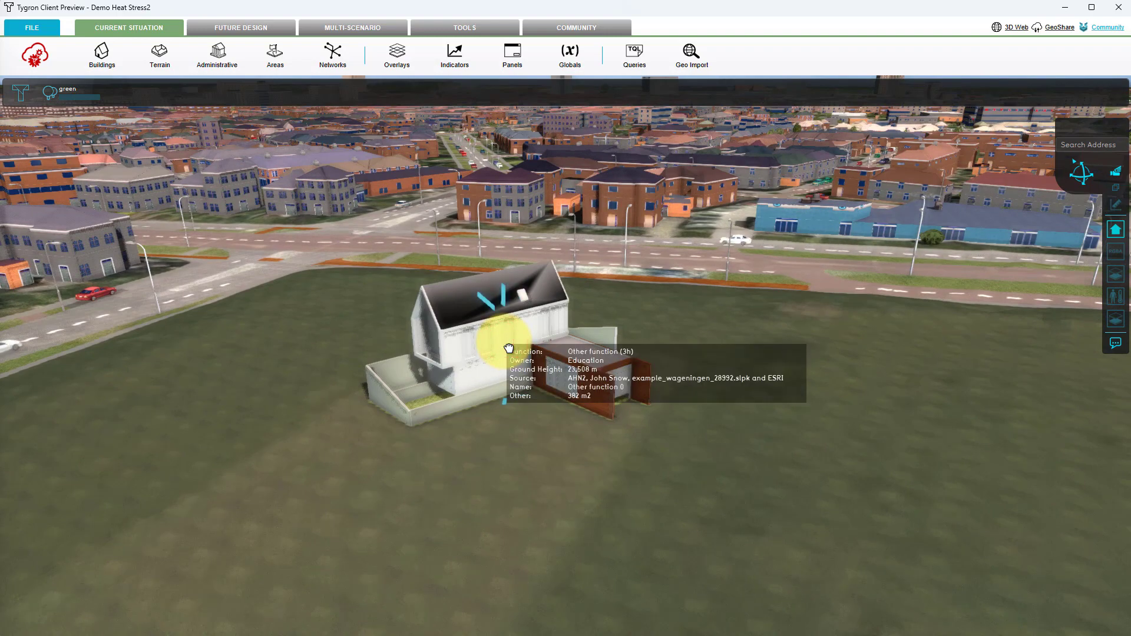
drag(534, 439, 682, 457)
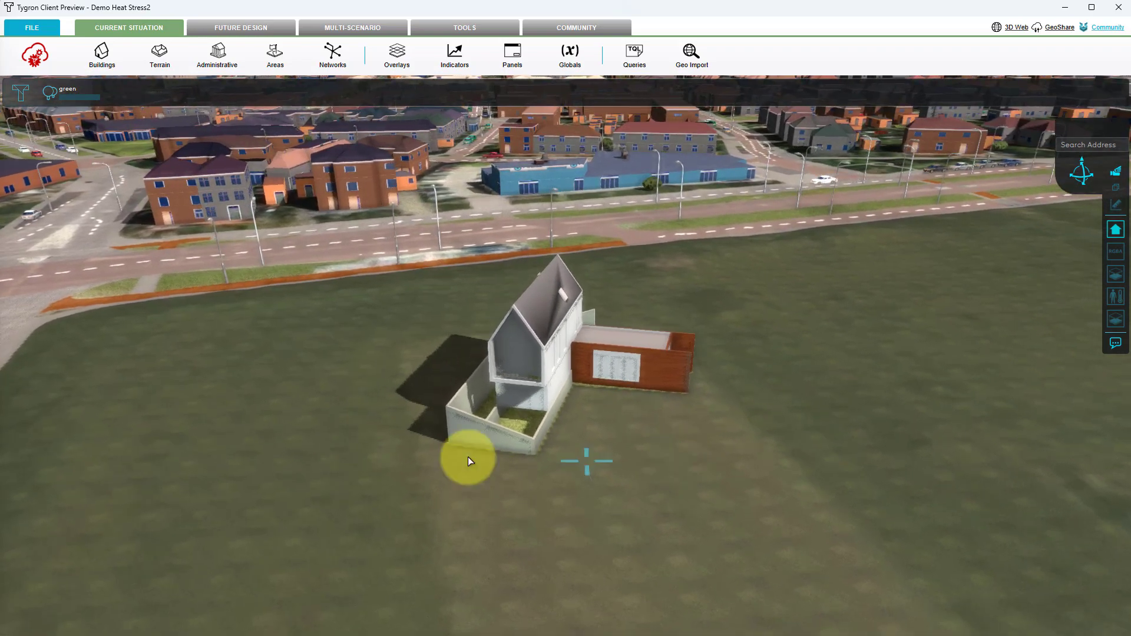